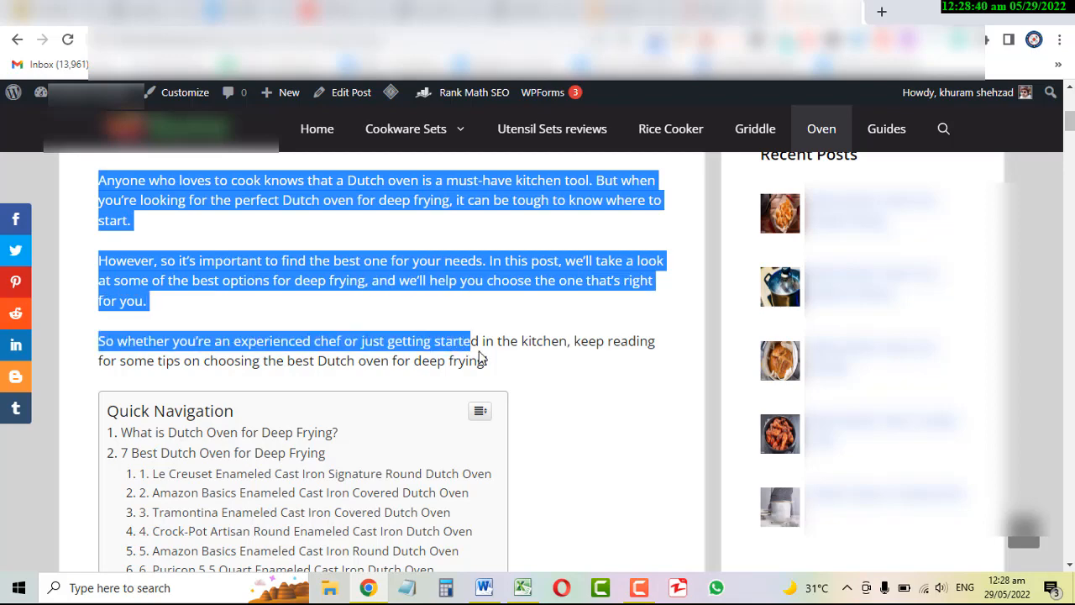
# Test copying the three introductory paragraphs of the Dutch oven post, then clear the text selection
pyautogui.rightClick(476, 284)
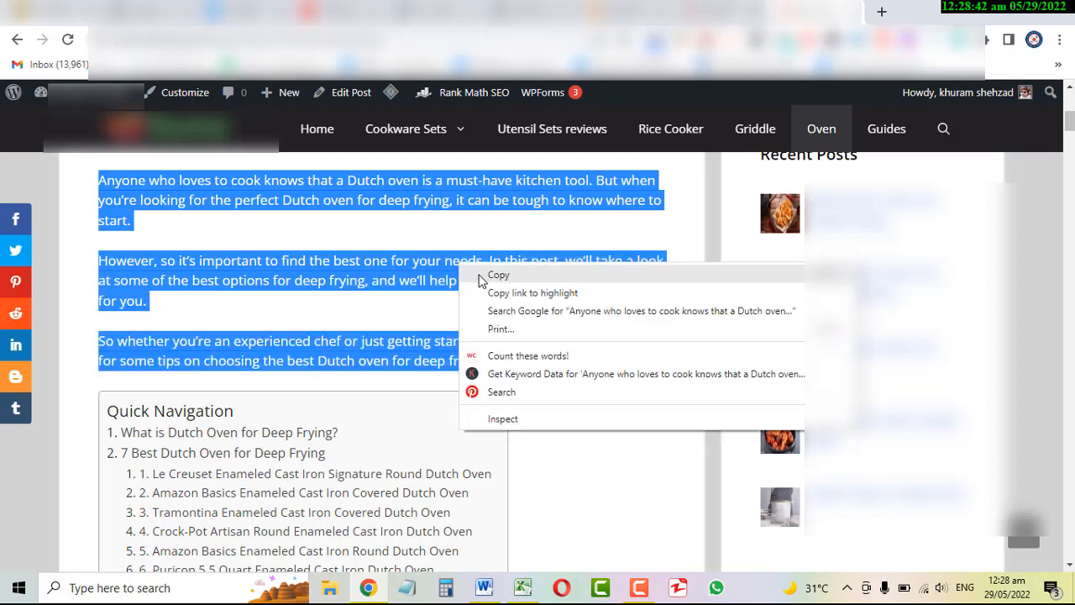
pyautogui.click(483, 280)
pyautogui.click(383, 244)
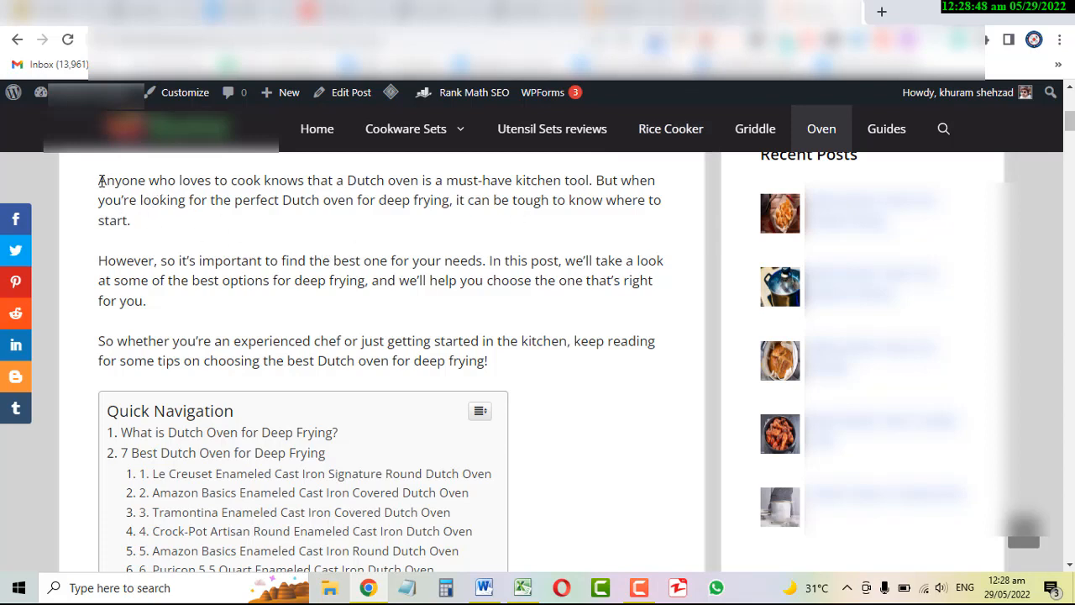
pyautogui.moveTo(99, 180); pyautogui.dragTo(547, 378)
pyautogui.click(655, 269)
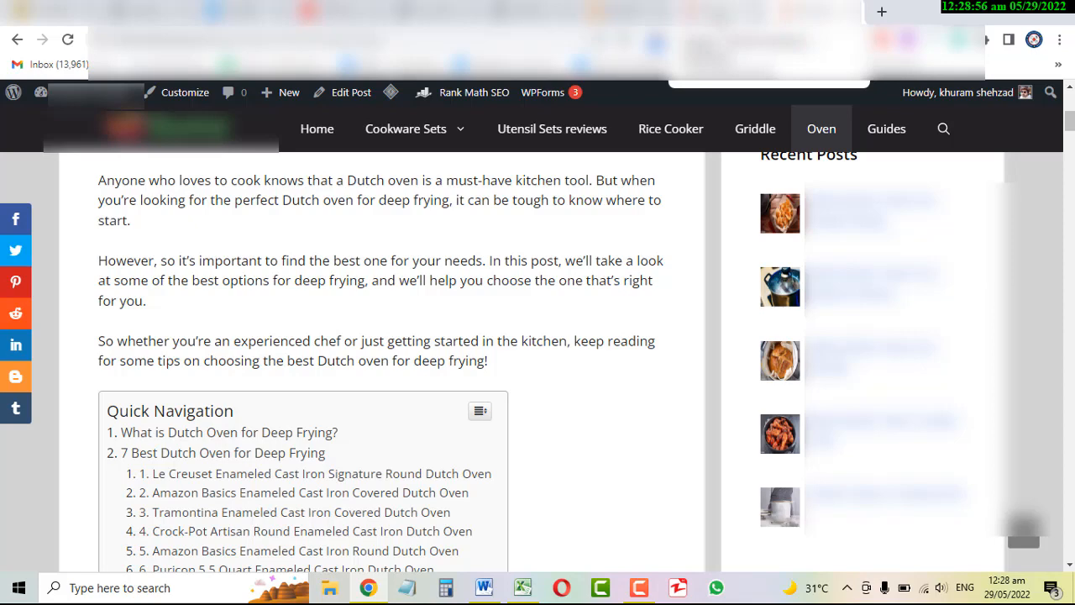
# Go to the site's installed plugins list and open the page for adding a new plugin
pyautogui.click(731, 12)
pyautogui.scroll(-2, 743, 267)
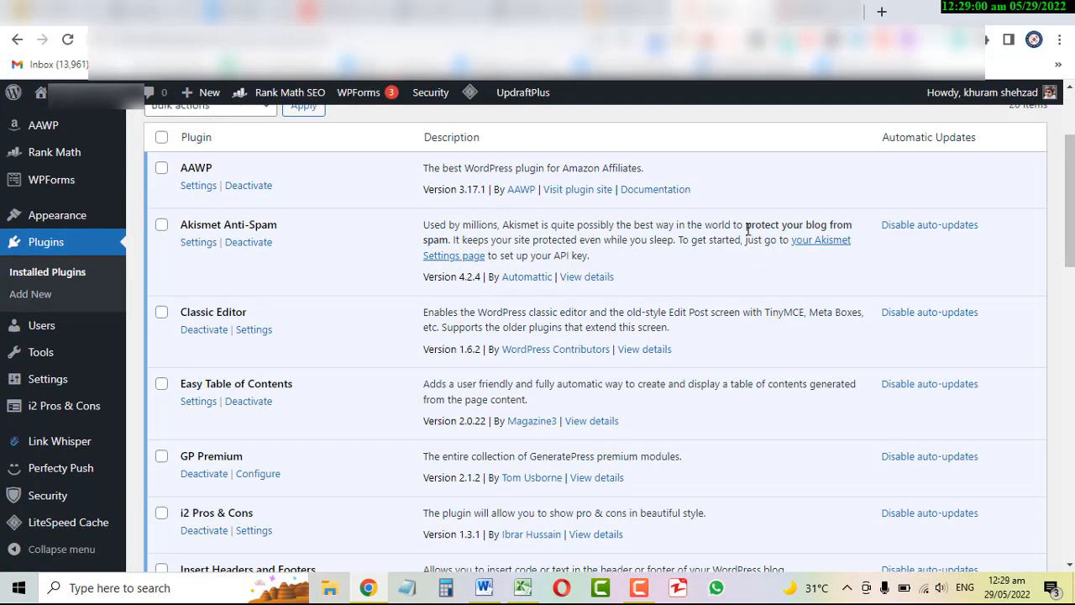
pyautogui.scroll(1, 758, 217)
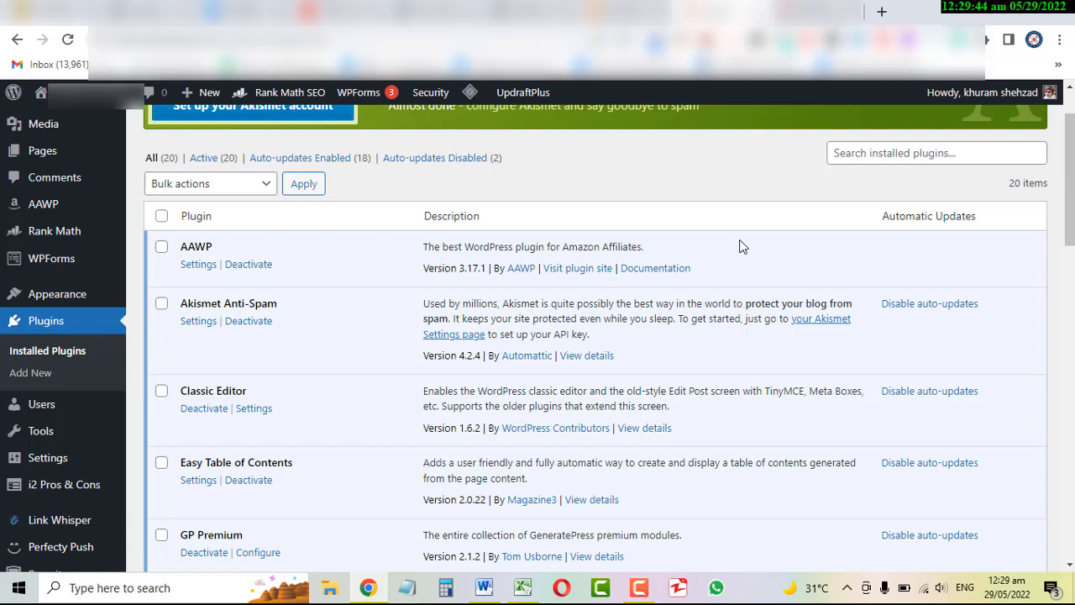
pyautogui.scroll(-2, 731, 264)
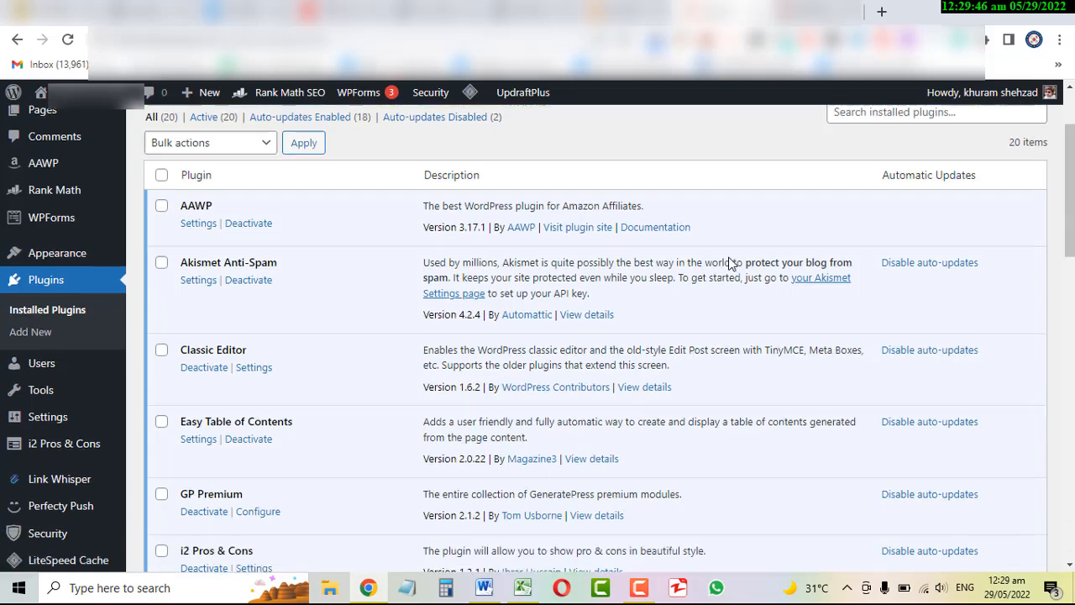
pyautogui.scroll(1, 730, 264)
pyautogui.scroll(1, 729, 264)
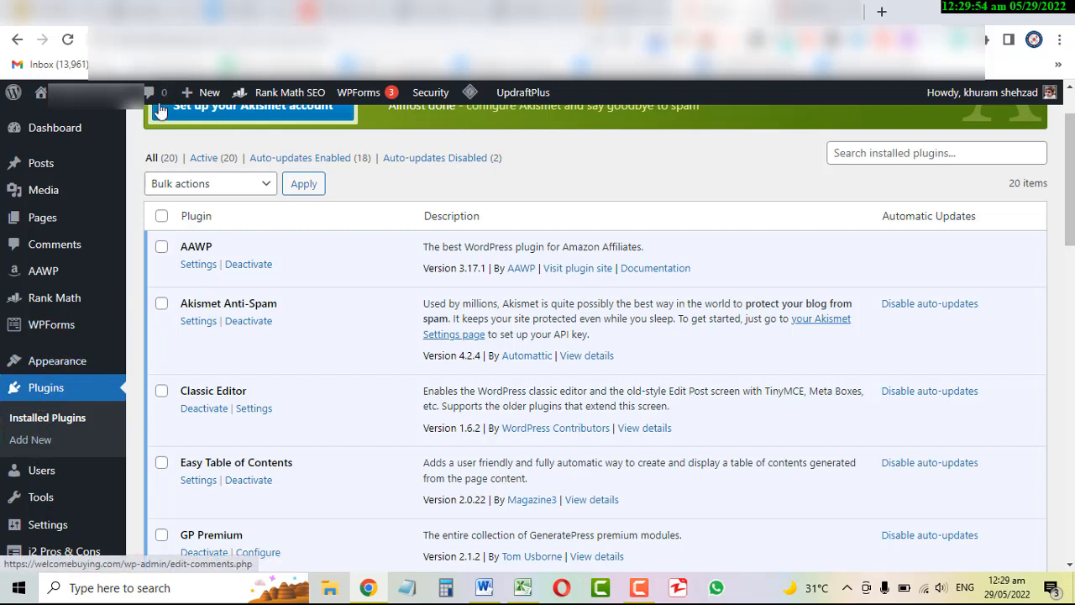
pyautogui.scroll(1, 328, 391)
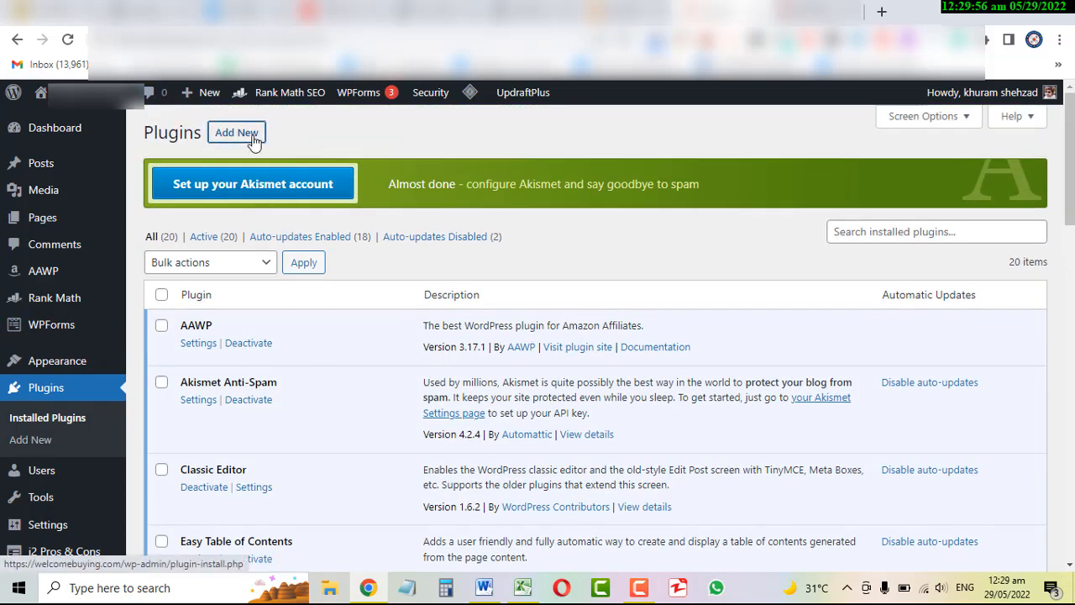
pyautogui.click(254, 141)
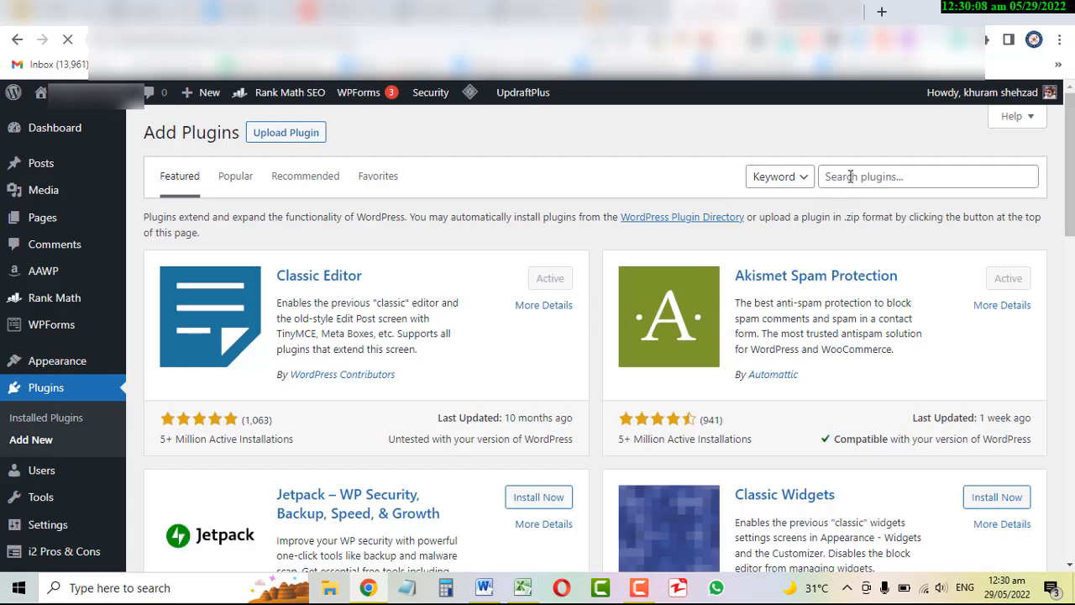
pyautogui.click(850, 177)
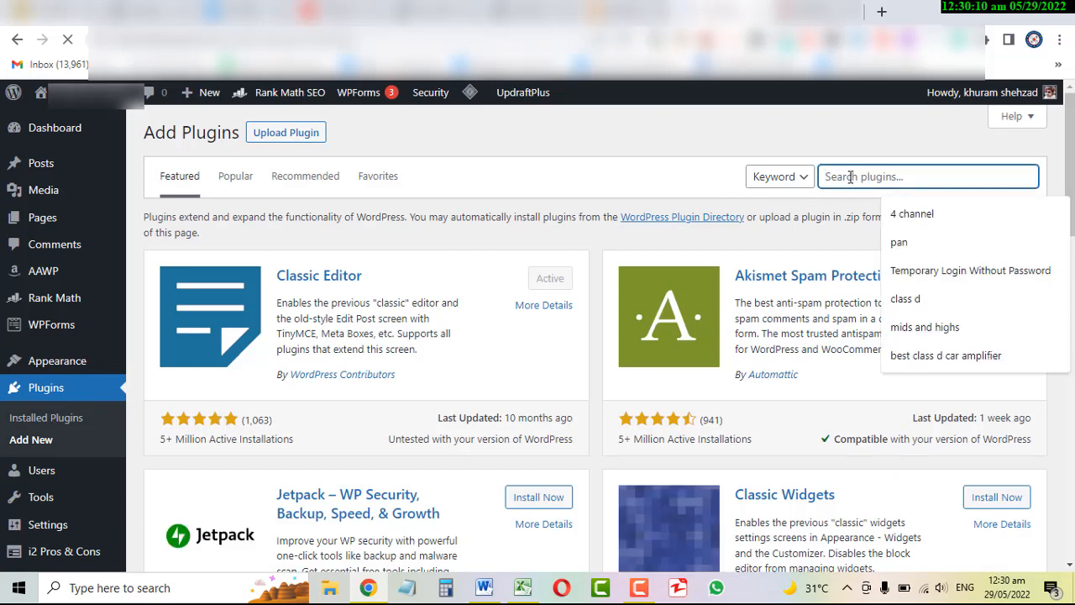
pyautogui.rightClick(850, 176)
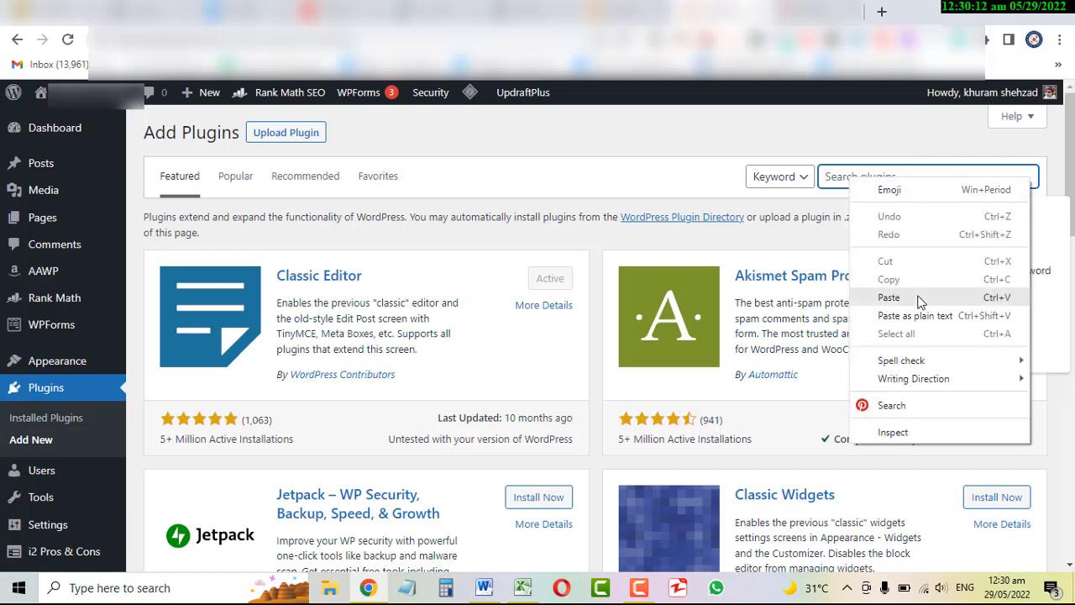
pyautogui.click(889, 298)
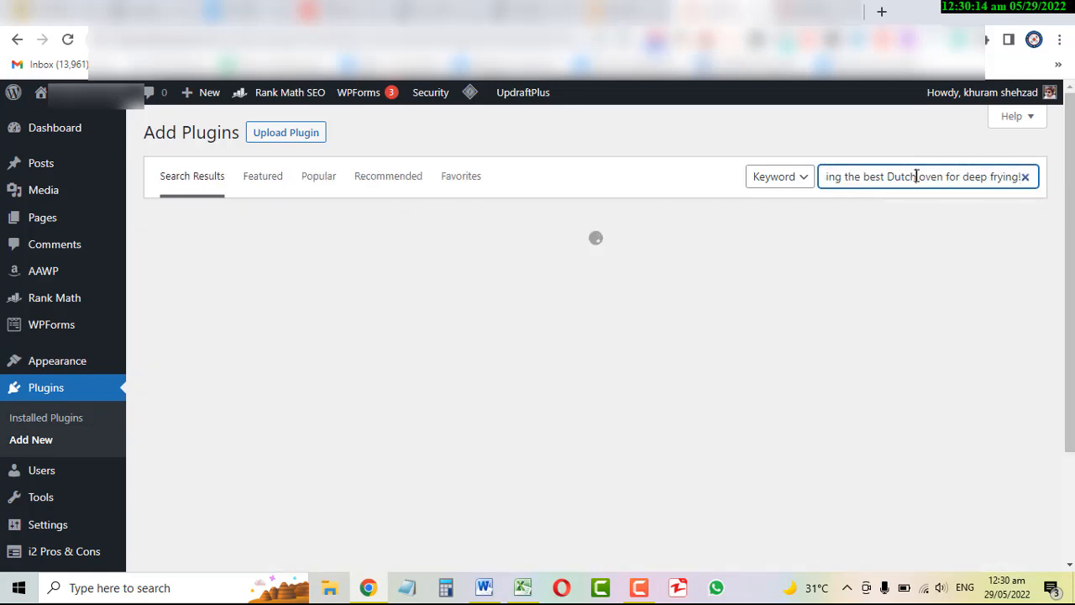
# Search the plugin directory for "wp content"
pyautogui.tripleClick(896, 176)
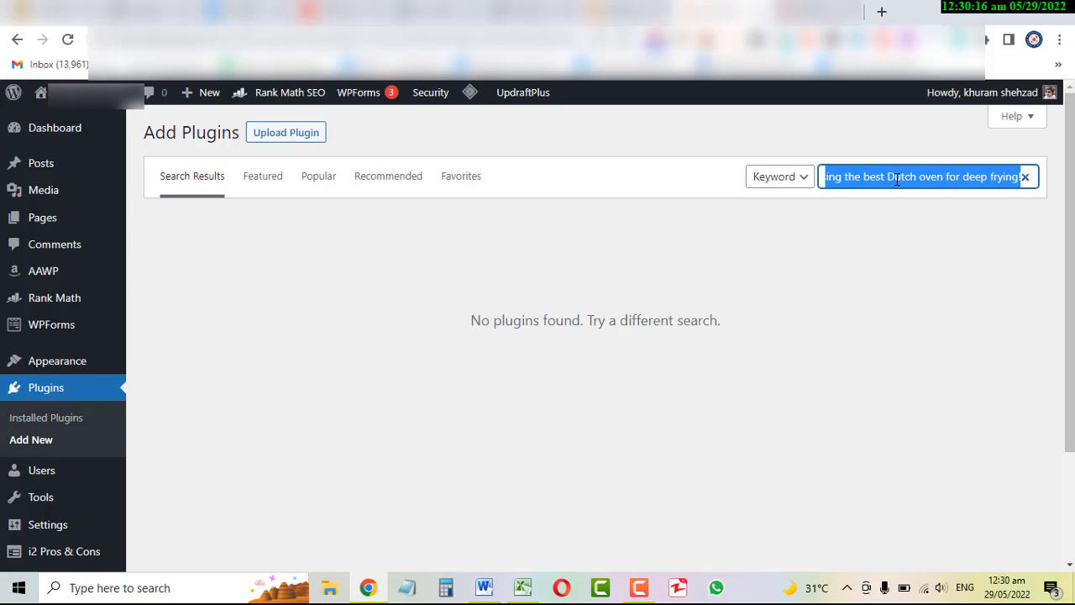
pyautogui.press('BackSpace')
pyautogui.write('wp co')
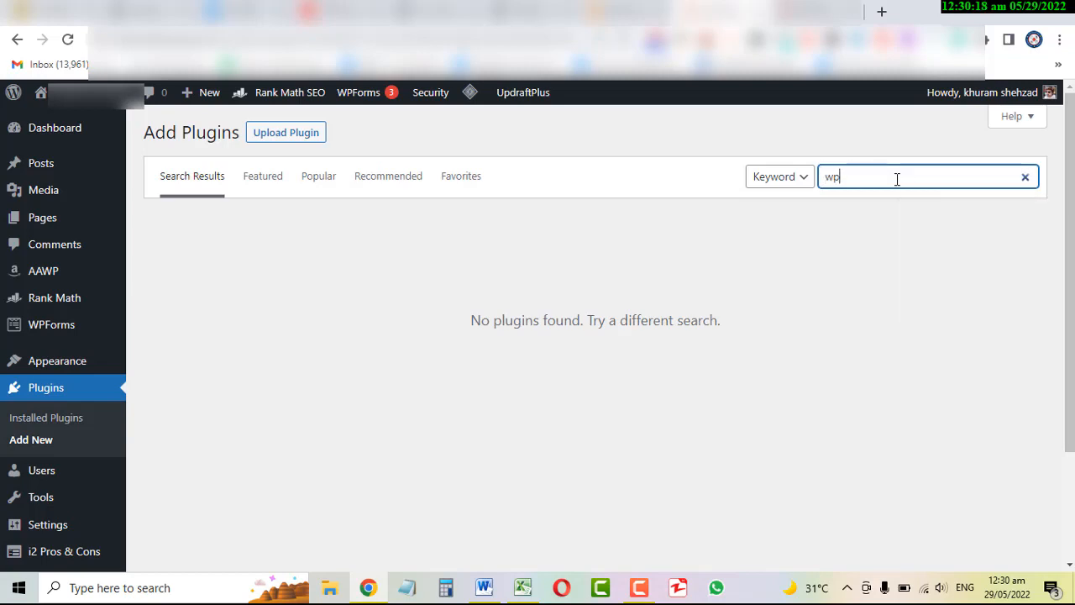
pyautogui.write('ntent')
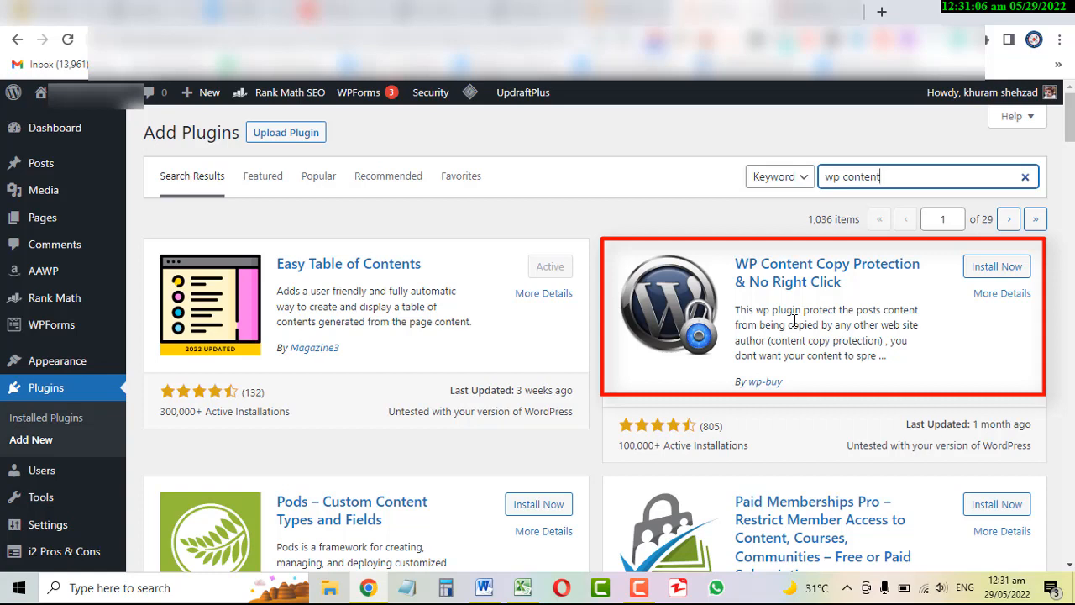
# Install and activate the WP Content Copy Protection & No Right Click plugin, and locate its entry among the installed plugins
pyautogui.click(996, 269)
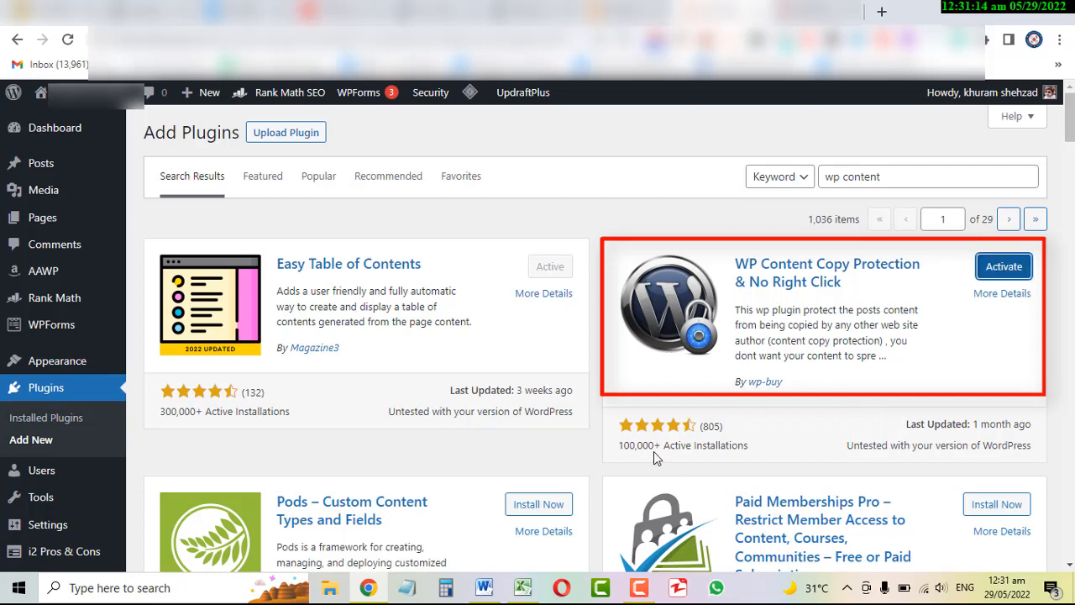
pyautogui.click(1025, 275)
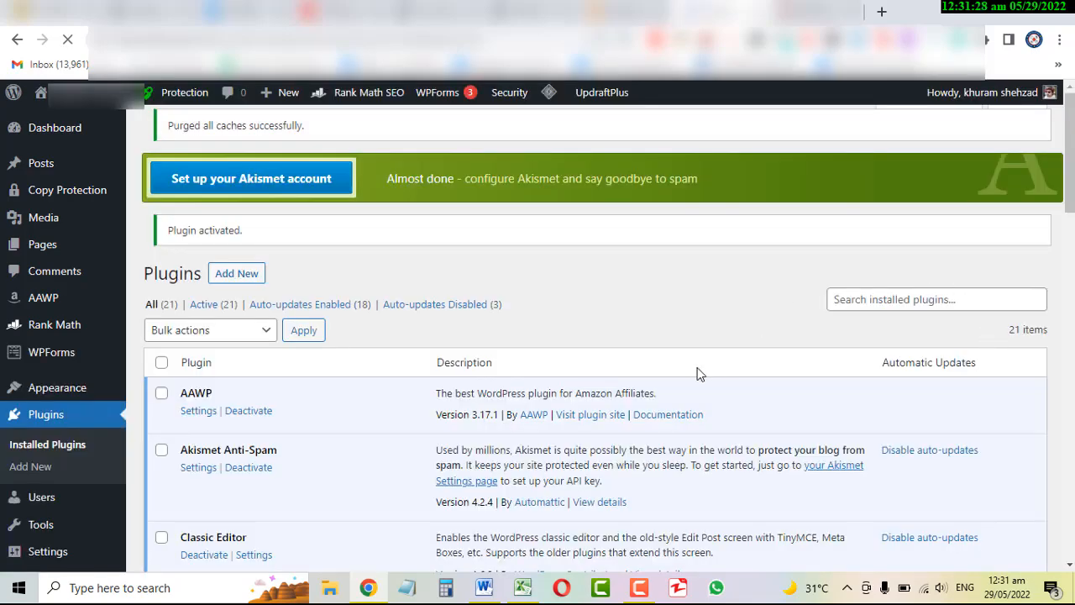
pyautogui.scroll(-20, 438, 443)
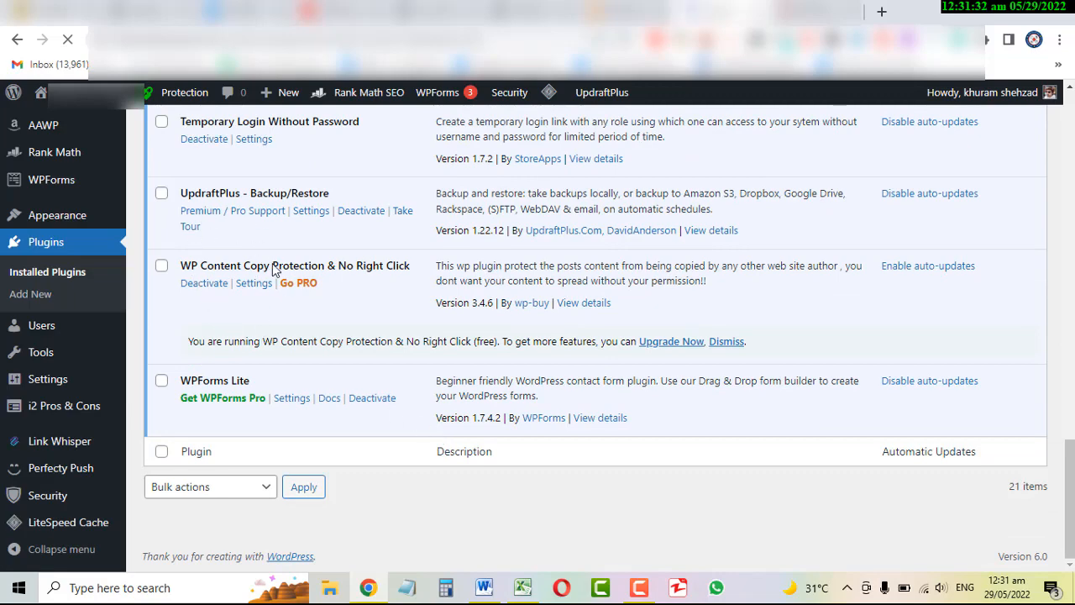
pyautogui.scroll(2, 269, 260)
pyautogui.scroll(2, 269, 259)
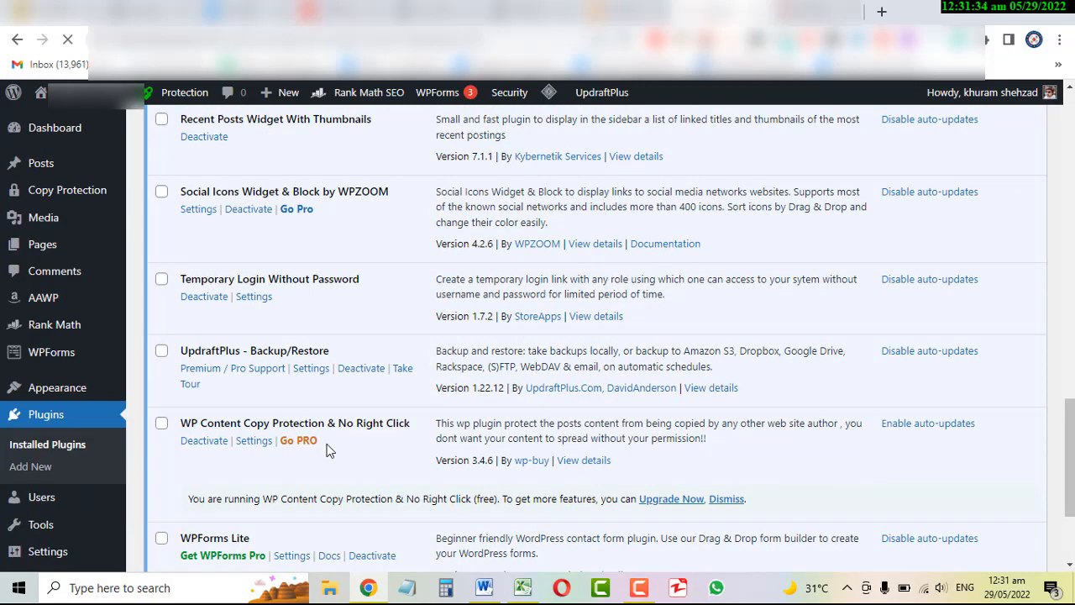
pyautogui.moveTo(182, 424); pyautogui.dragTo(414, 425)
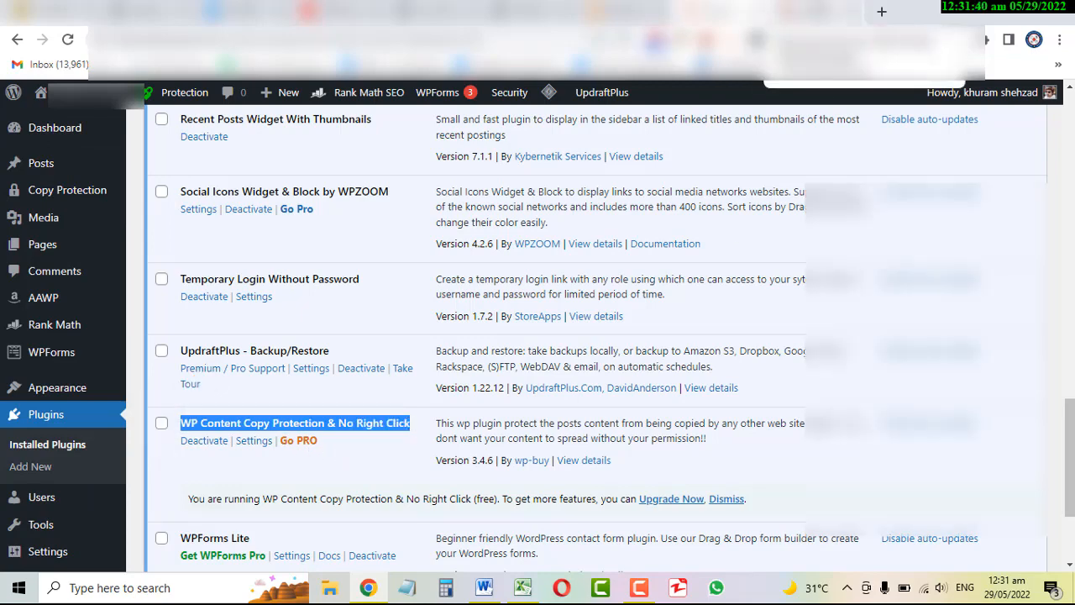
# Return to the Dutch oven post, reload it, and try to select its introductory text to test the copy protection
pyautogui.click(818, 10)
pyautogui.moveTo(98, 185); pyautogui.dragTo(494, 370)
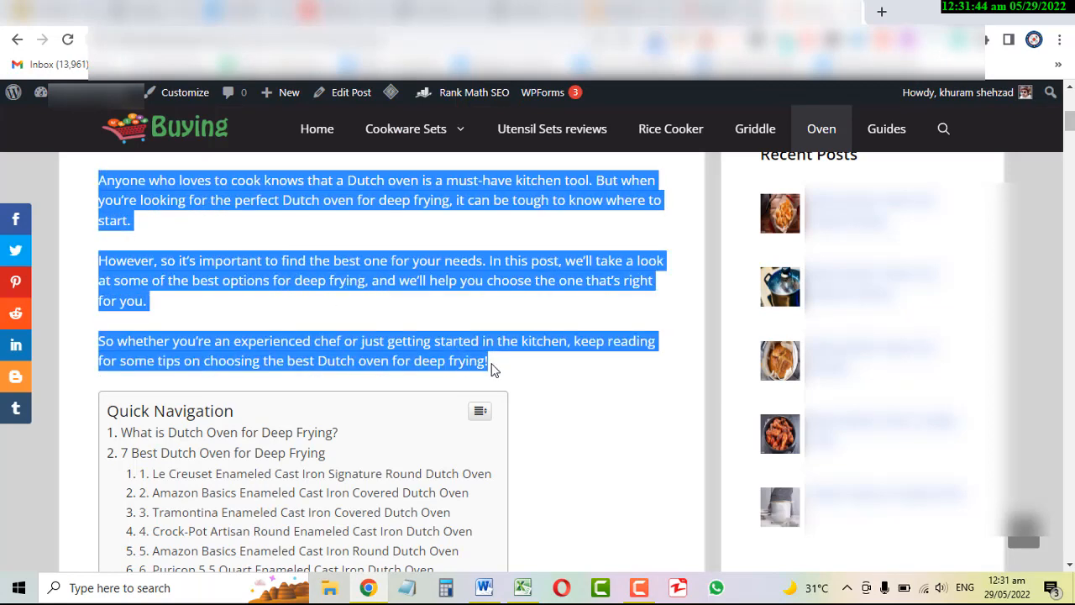
pyautogui.rightClick(1007, 182)
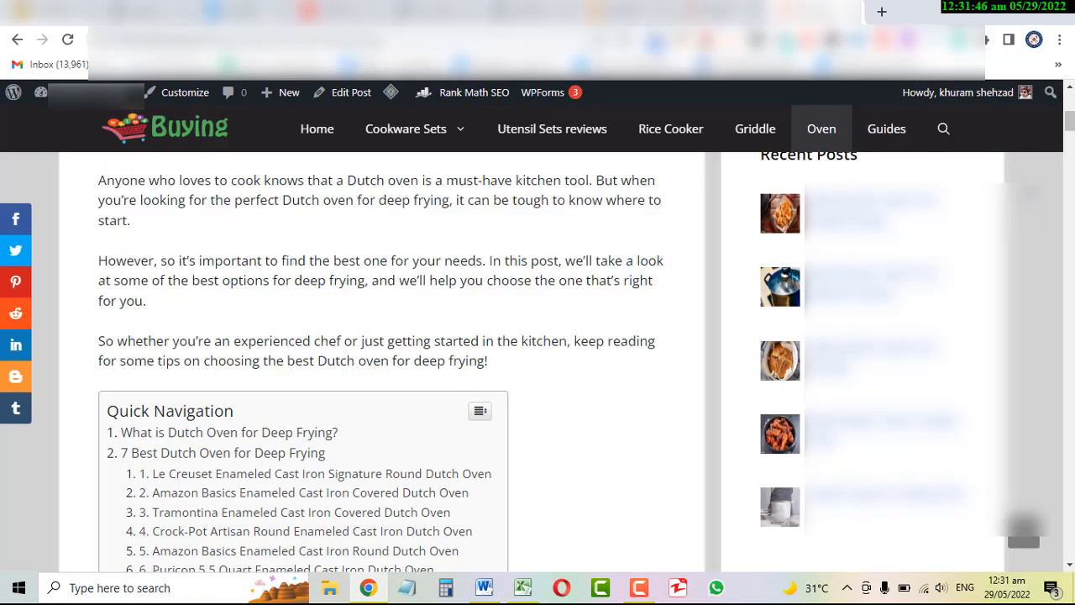
pyautogui.click(1009, 230)
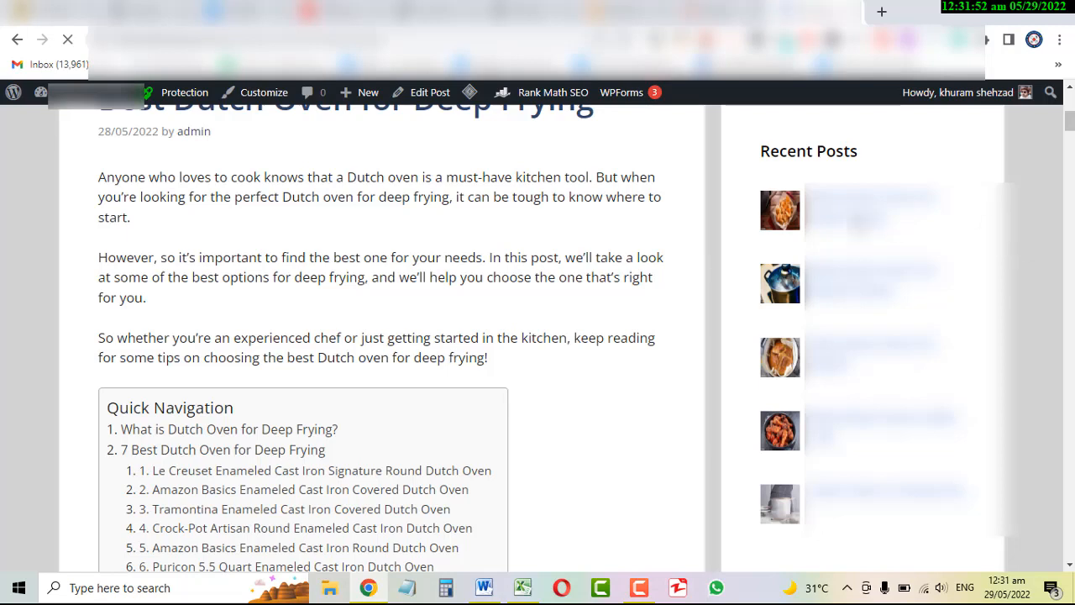
pyautogui.doubleClick(103, 174)
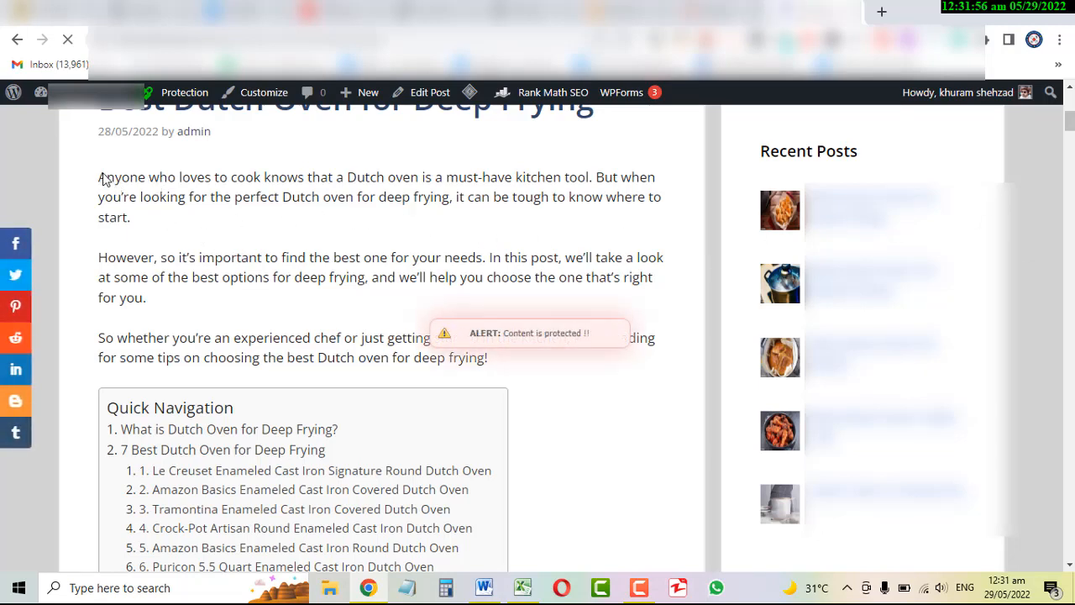